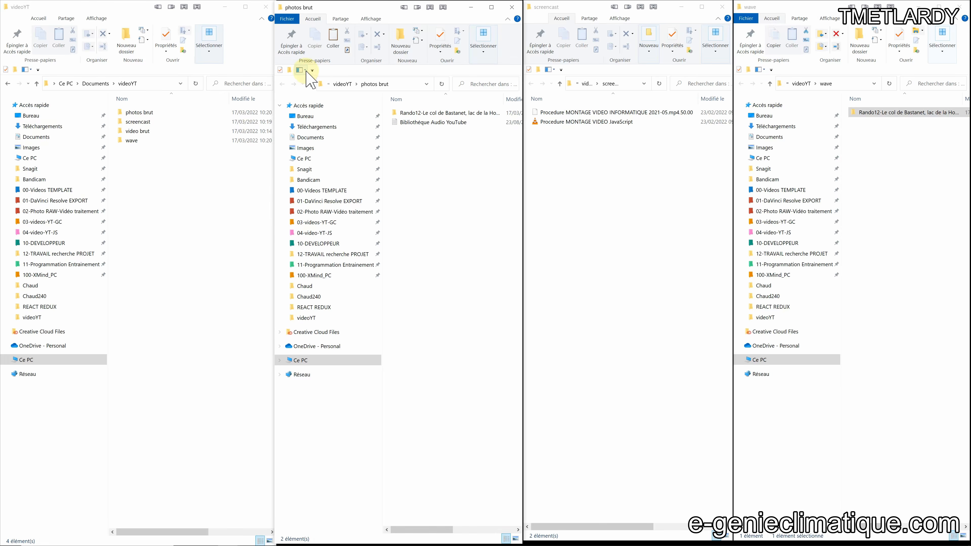
# Step: Hide and show the navigation pane of the photos brut window twice
pyautogui.click(304, 70)
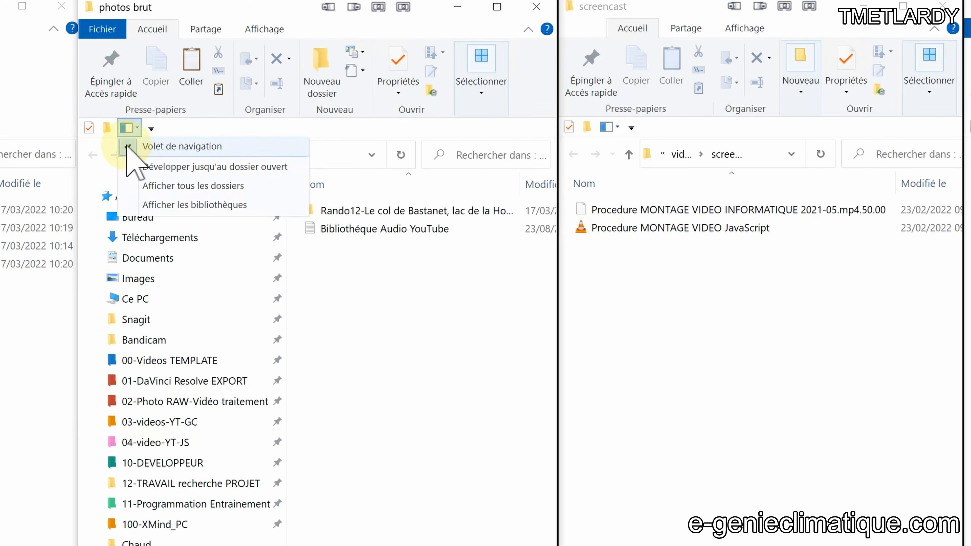
pyautogui.click(127, 148)
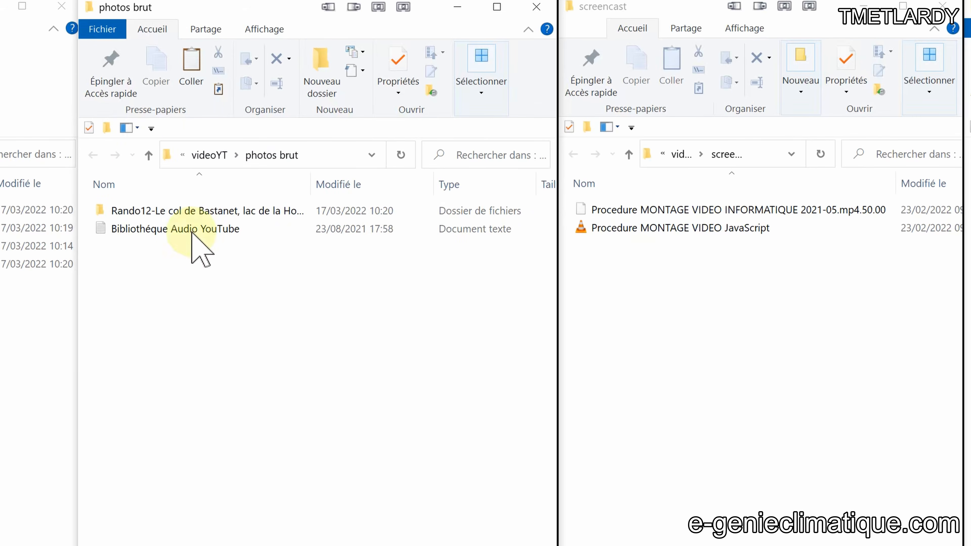
pyautogui.click(131, 128)
pyautogui.click(144, 146)
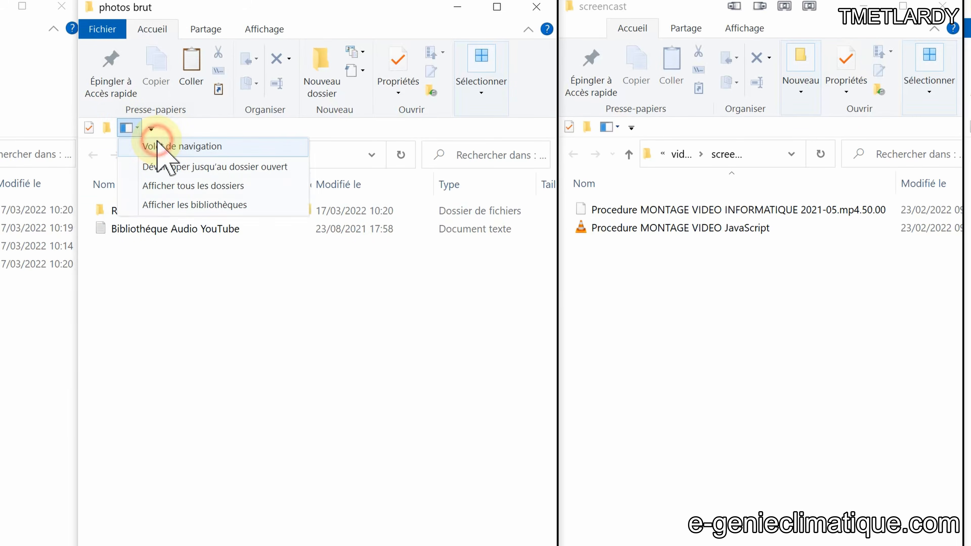
pyautogui.click(372, 369)
pyautogui.click(137, 127)
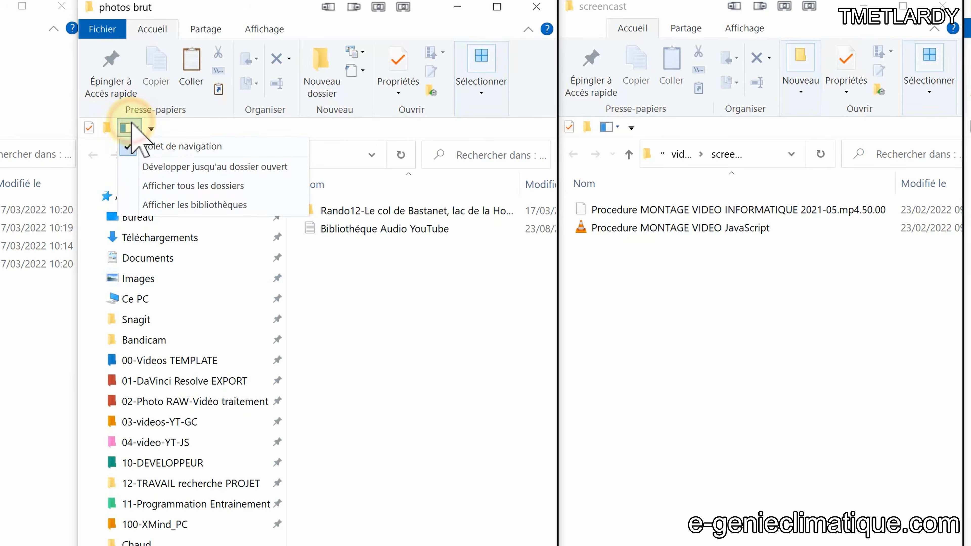
pyautogui.click(140, 146)
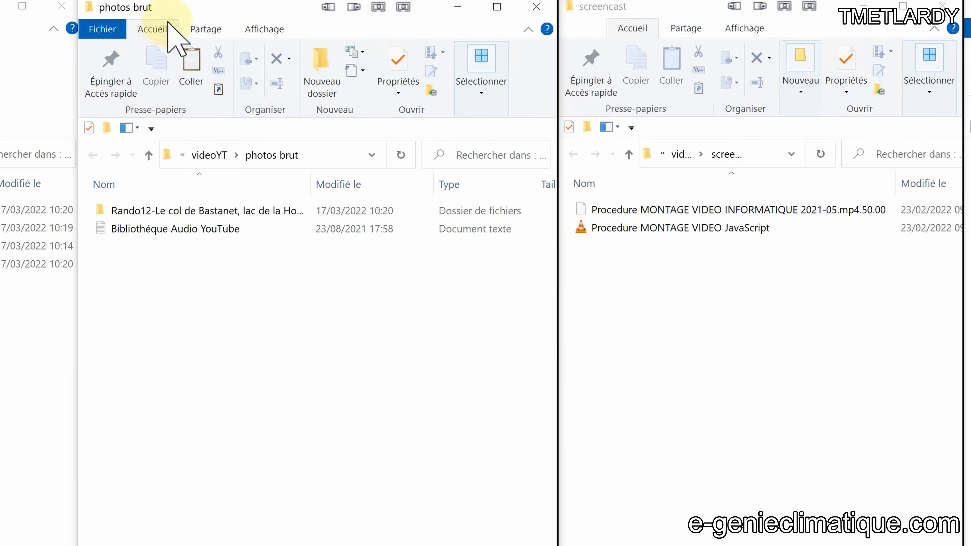
pyautogui.click(129, 129)
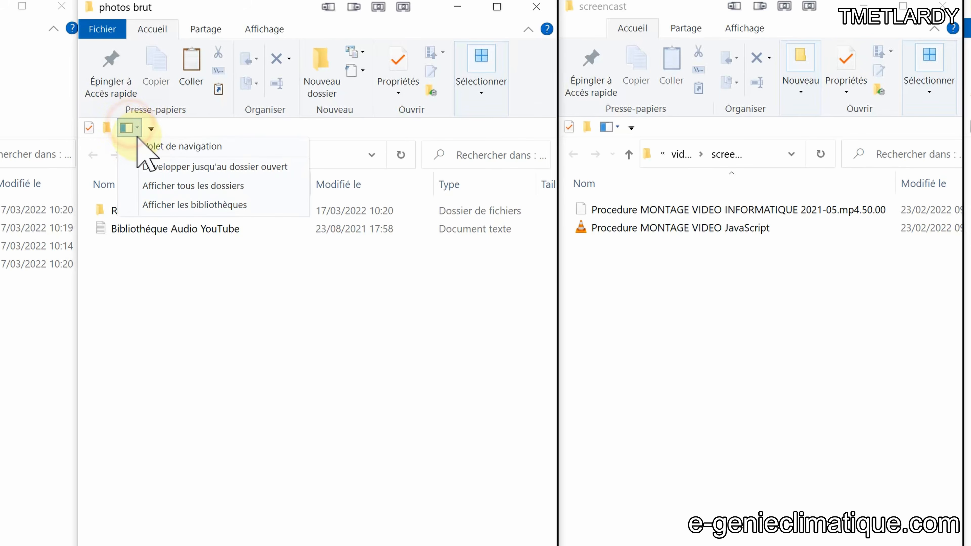
pyautogui.click(172, 144)
# Step: Show the navigation pane in the screencast window, and hide it again
pyautogui.click(610, 128)
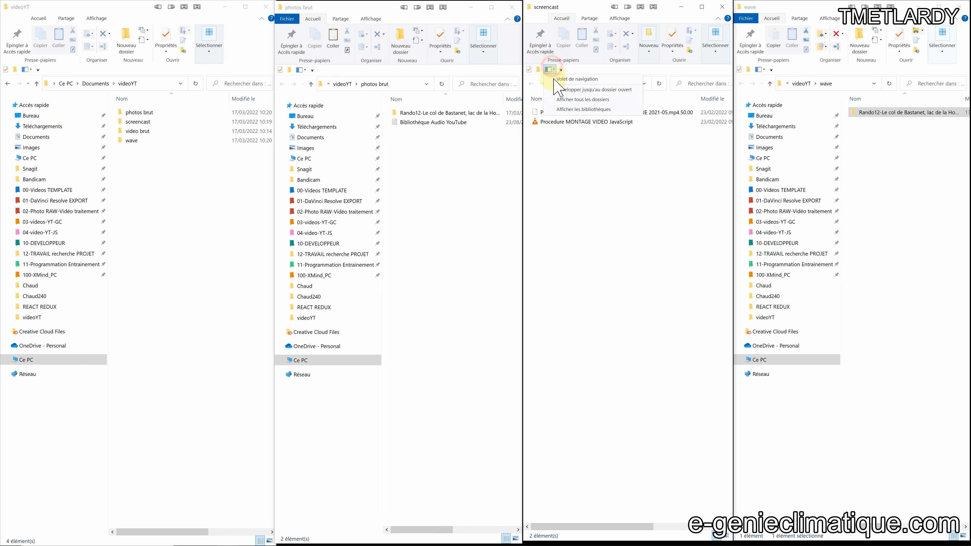
pyautogui.click(650, 143)
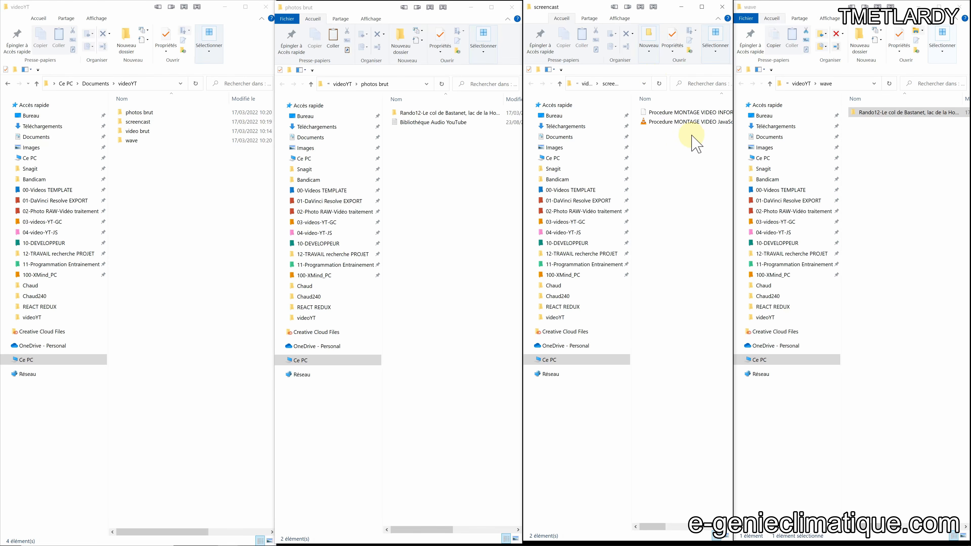
pyautogui.click(553, 71)
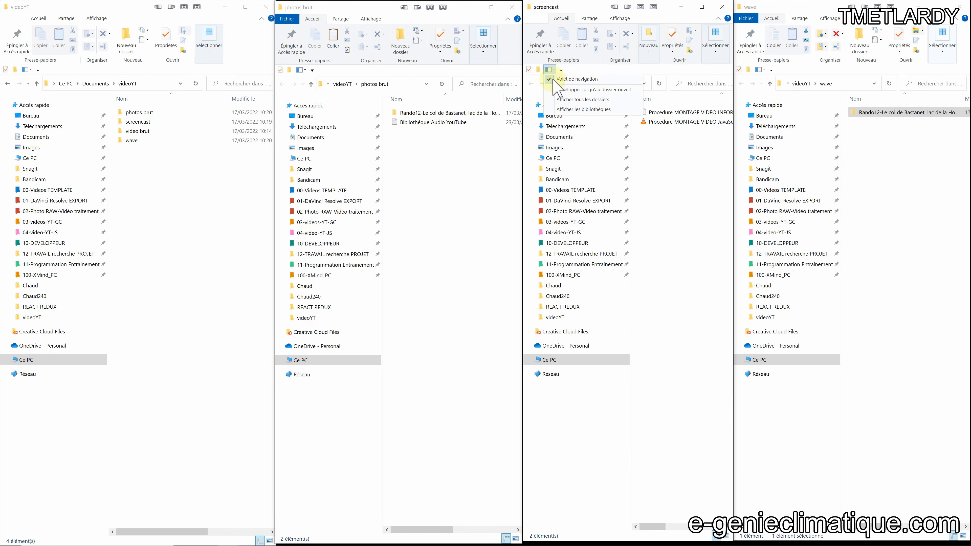
pyautogui.click(553, 81)
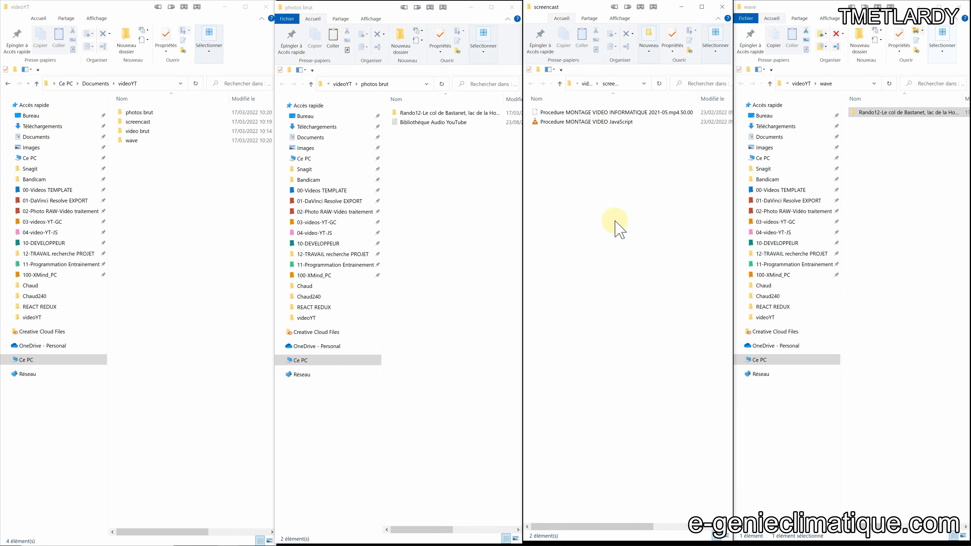
# Step: Activate the photos brut window, hide its navigation pane once and display it again
pyautogui.click(426, 161)
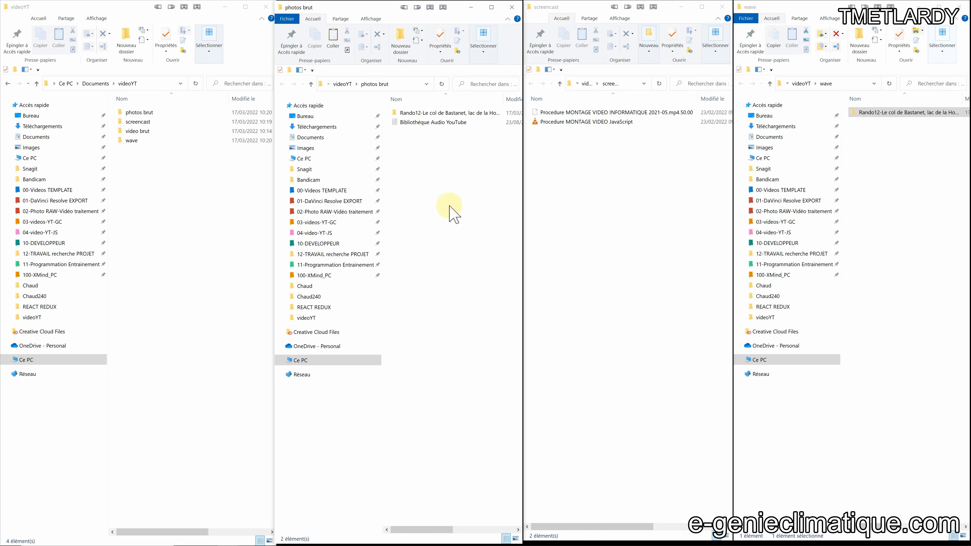
pyautogui.press('alt')
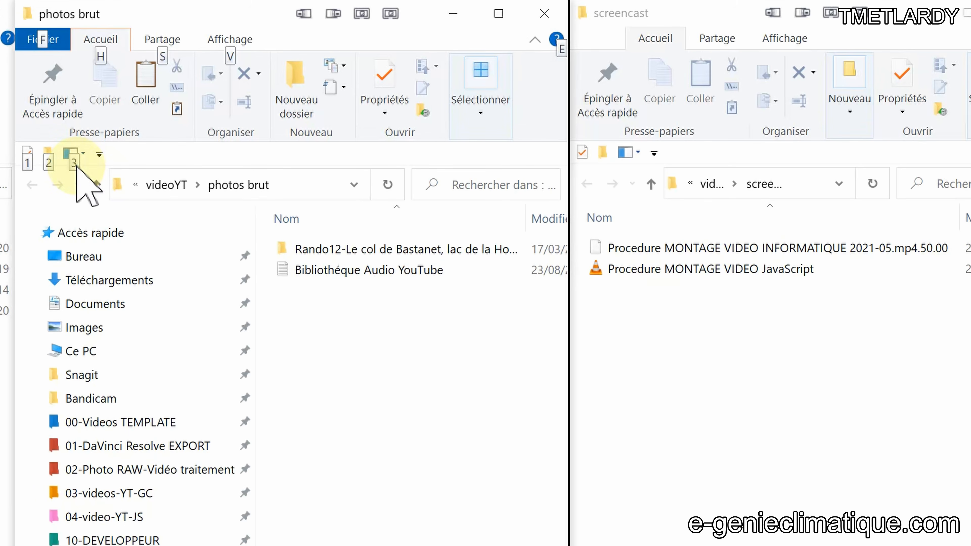
pyautogui.press('3')
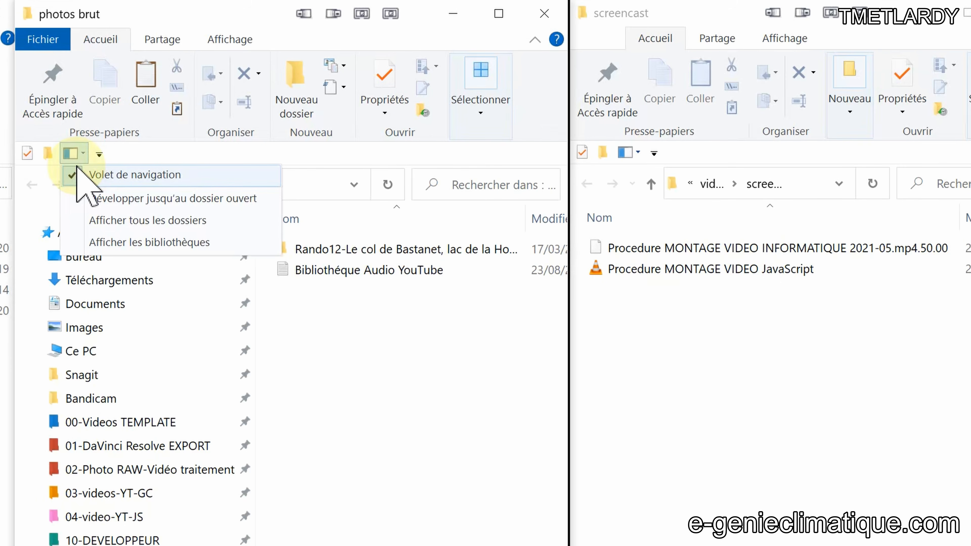
pyautogui.press('Return')
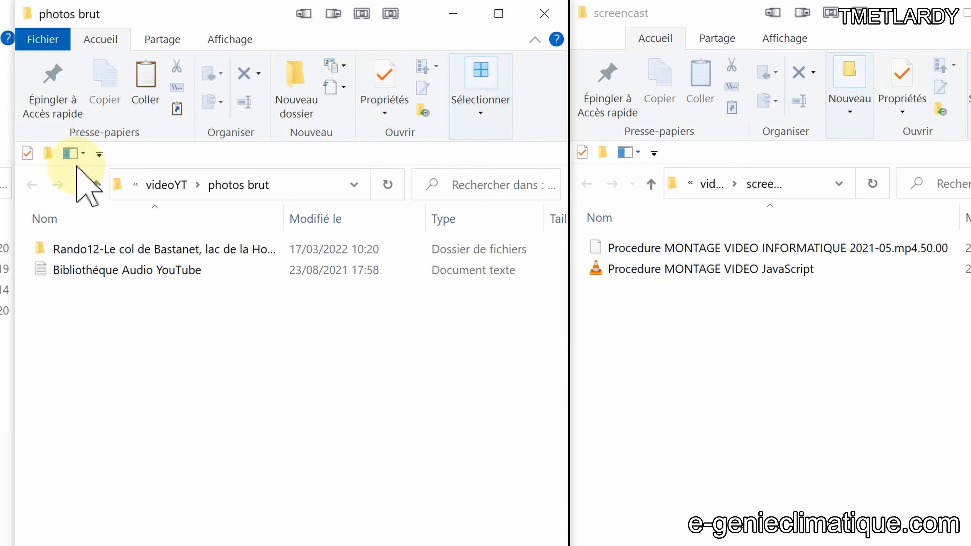
pyautogui.press('alt')
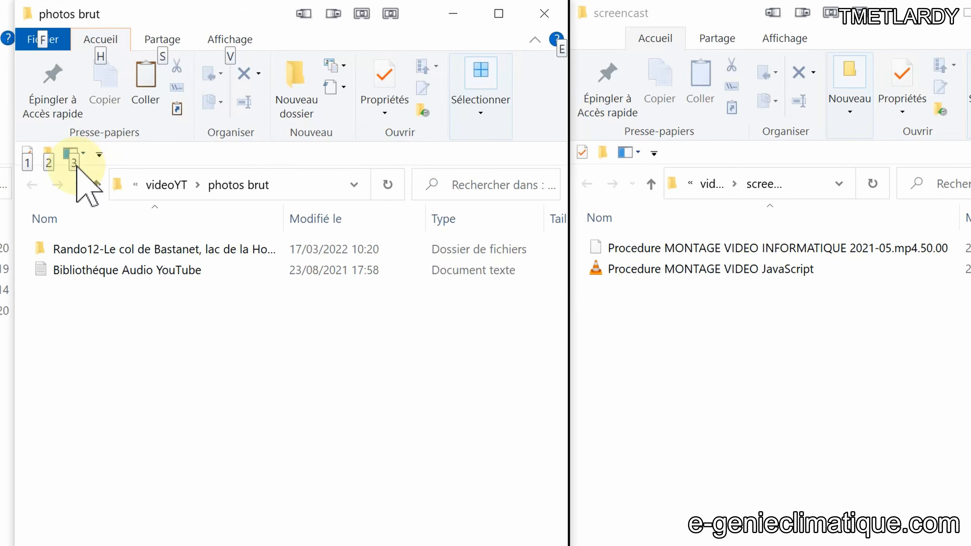
pyautogui.press('3')
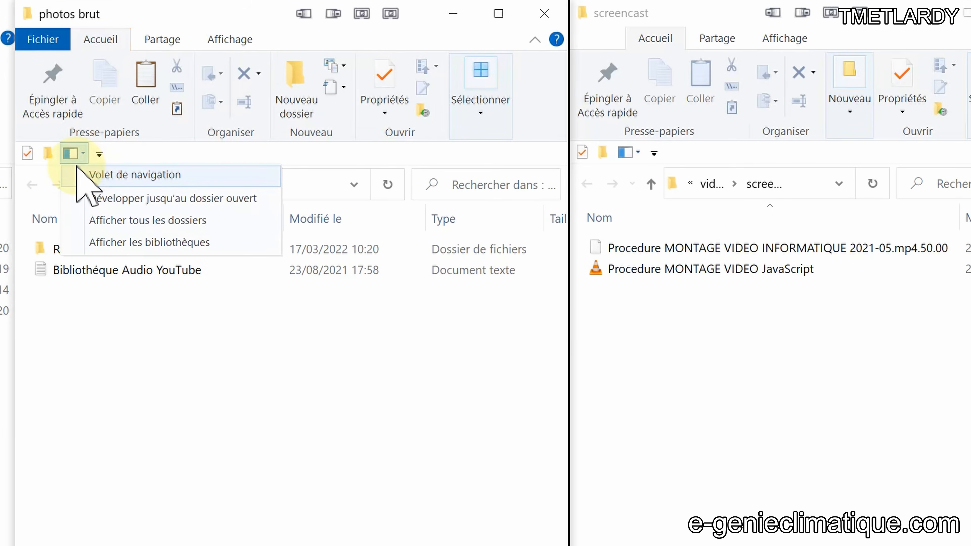
pyautogui.press('Return')
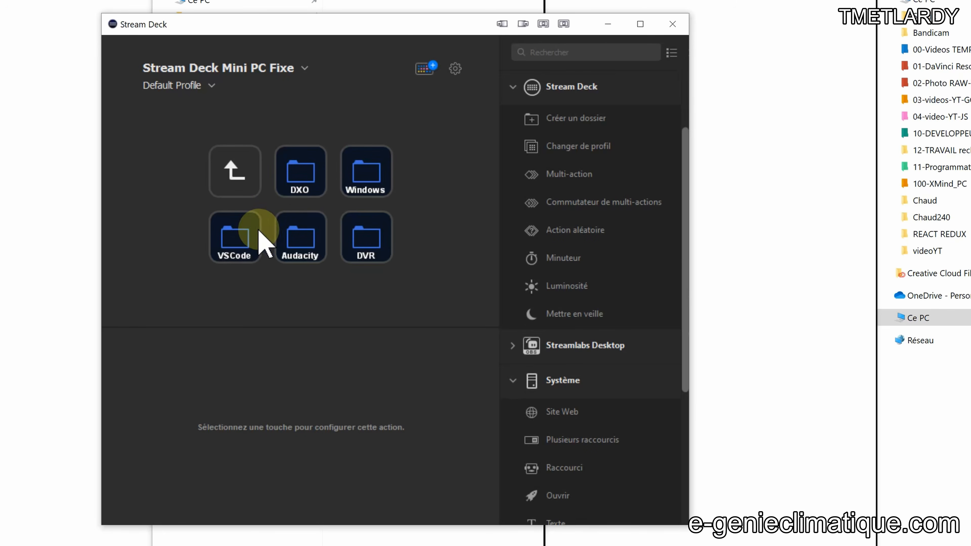
# Step: Switch to Stream Deck and open the Windows folder in the Default Profile
pyautogui.doubleClick(380, 180)
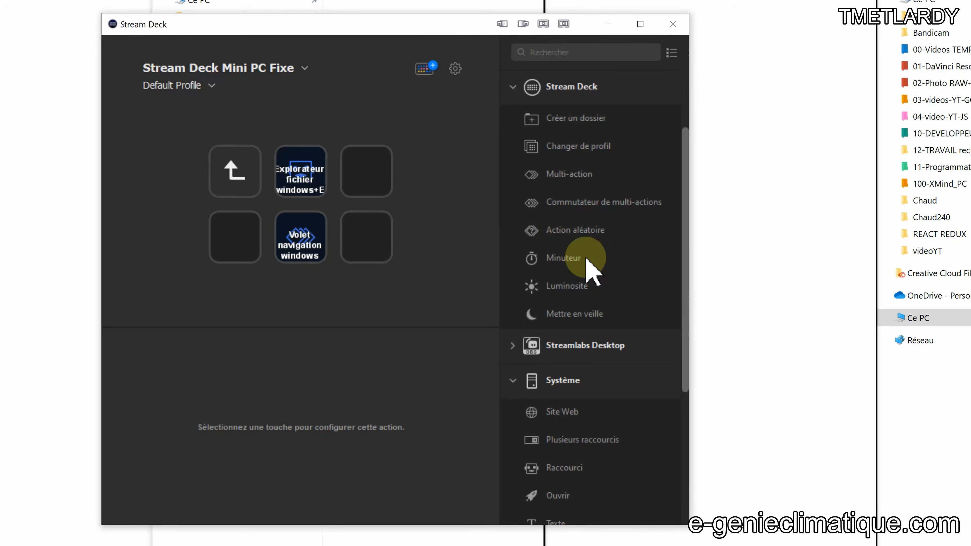
pyautogui.scroll(-2, 599, 360)
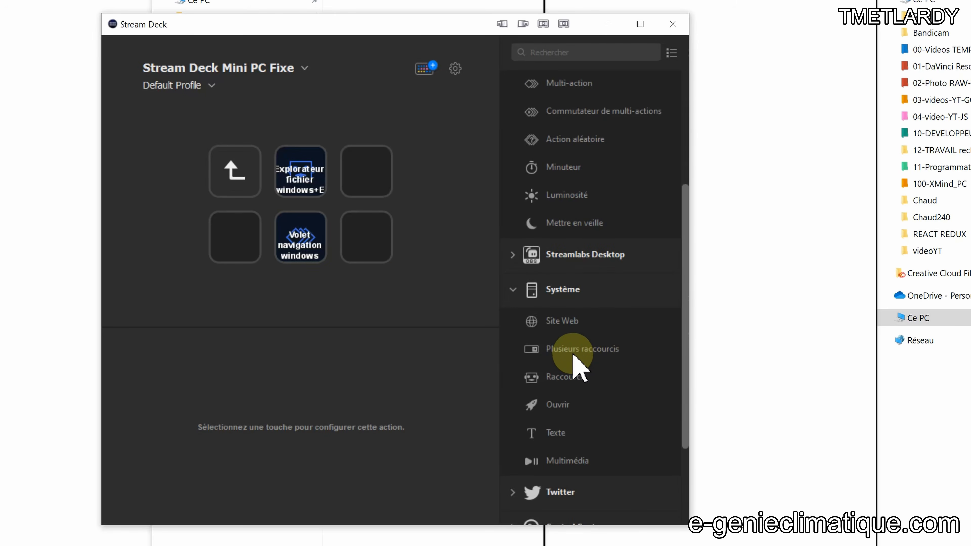
pyautogui.moveTo(569, 378); pyautogui.dragTo(367, 176)
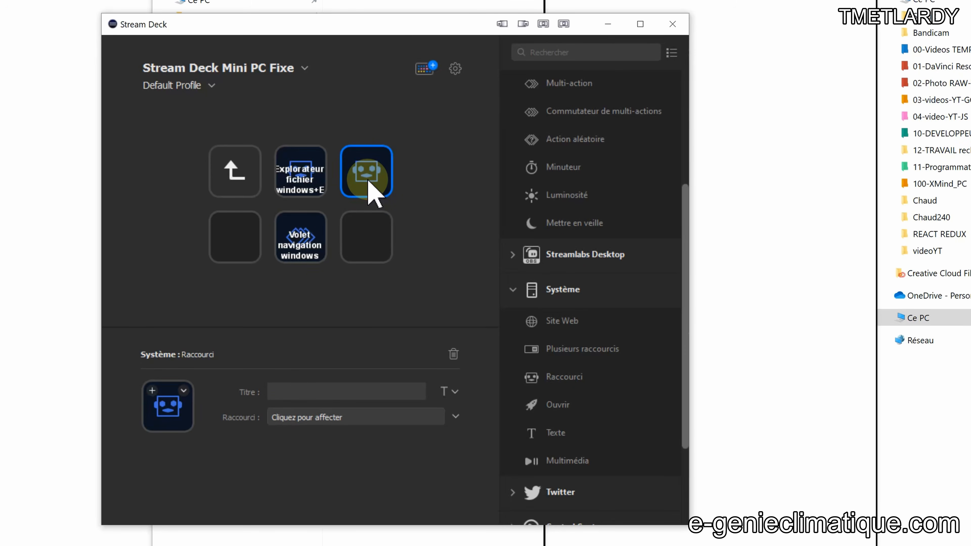
pyautogui.click(453, 353)
# Step: Add a Multi-action to the empty key beside the Explorateur fichier key, with Alt as its first Raccourci action
pyautogui.scroll(3, 564, 347)
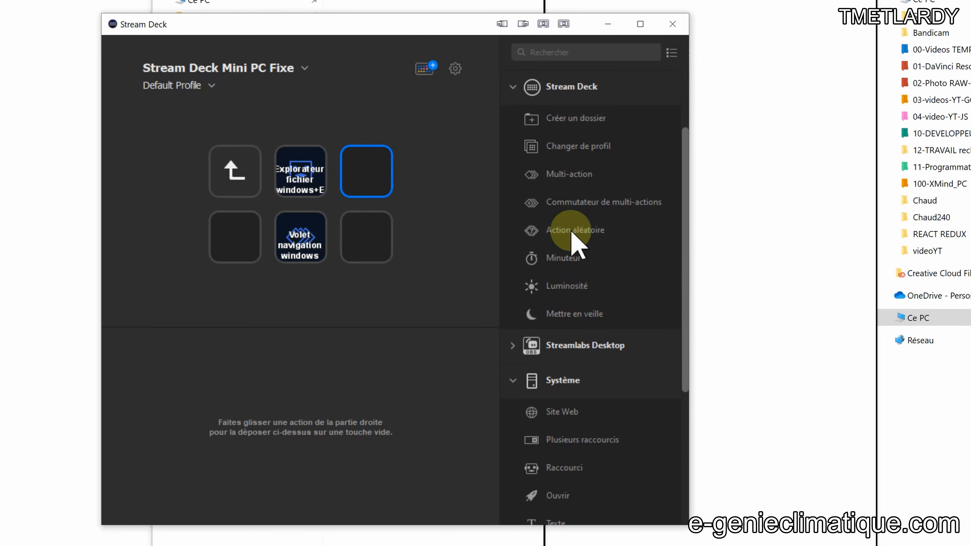
pyautogui.moveTo(565, 177); pyautogui.dragTo(366, 171)
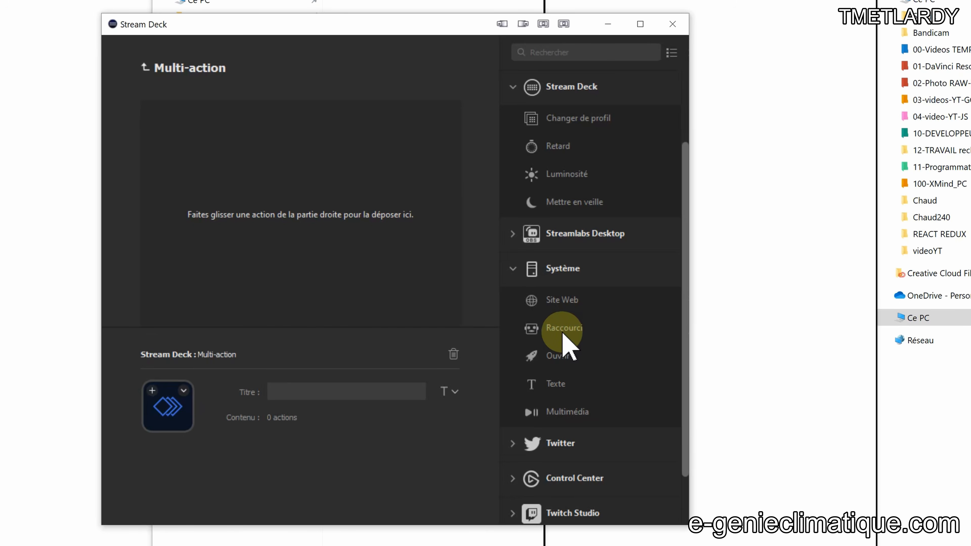
pyautogui.moveTo(562, 326); pyautogui.dragTo(220, 157)
pyautogui.click(306, 416)
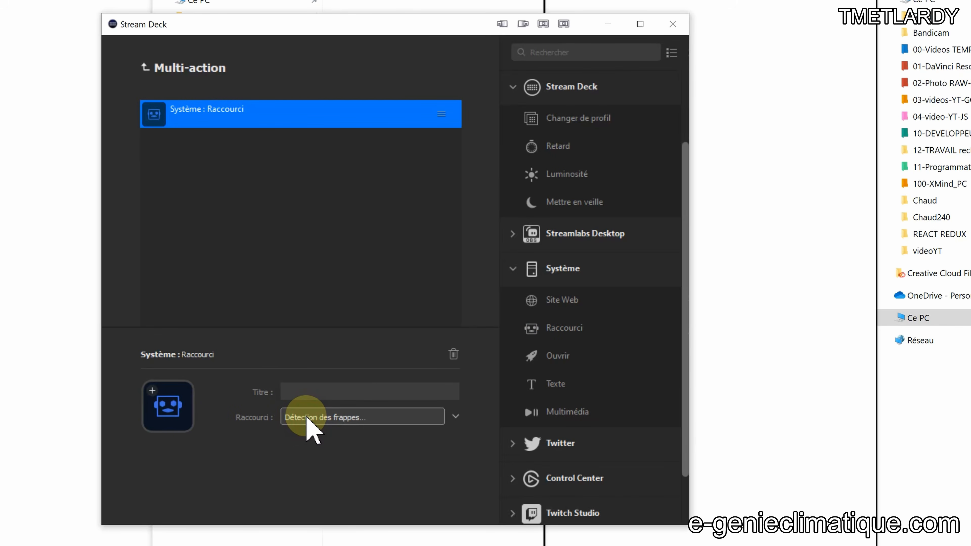
pyautogui.press('alt')
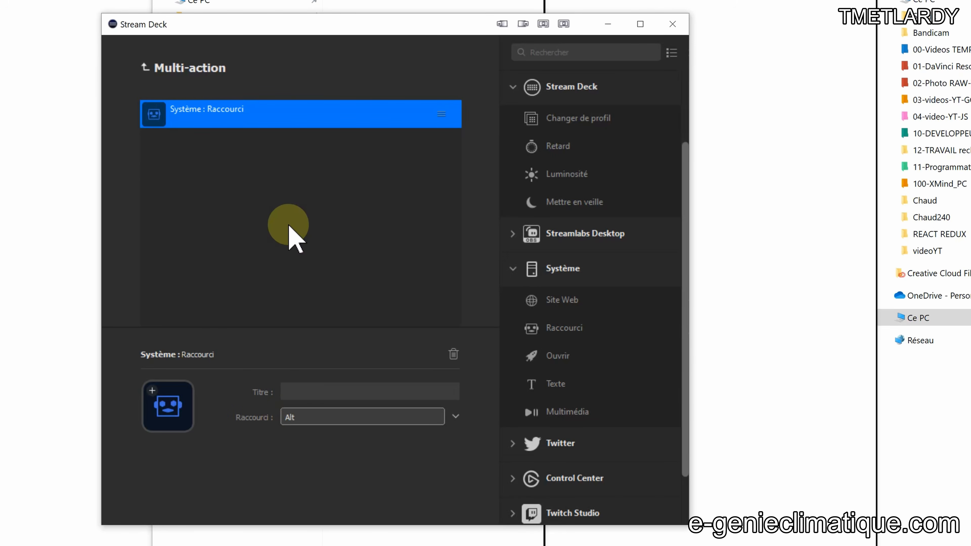
pyautogui.click(289, 226)
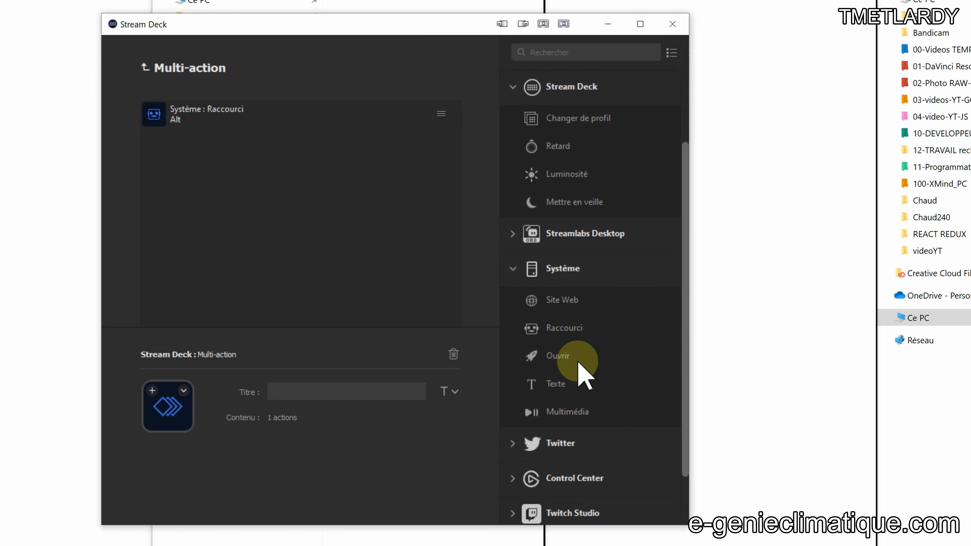
# Step: Add a second Raccourci action below Alt in the Multi-action and assign it Pavé numérique 3
pyautogui.click(565, 330)
pyautogui.moveTo(566, 331); pyautogui.dragTo(226, 191)
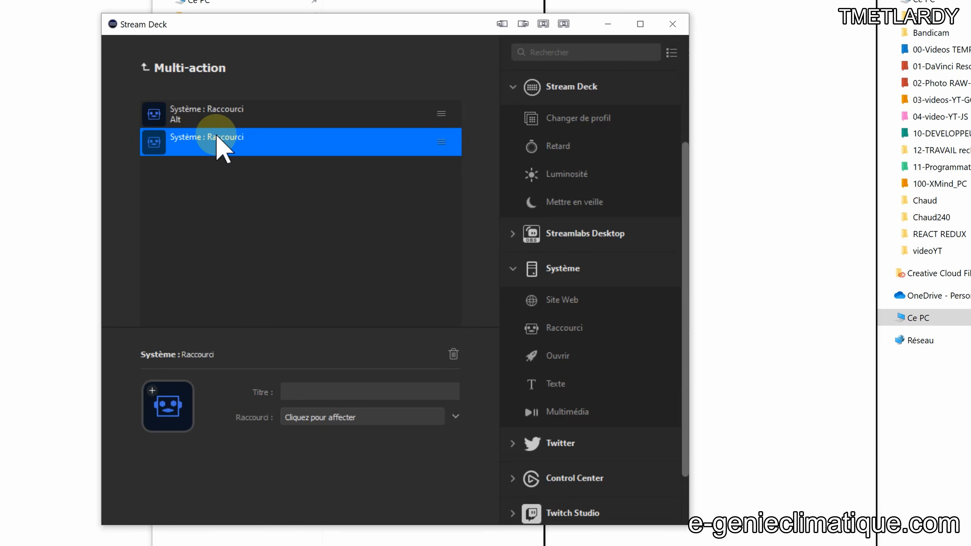
pyautogui.click(320, 417)
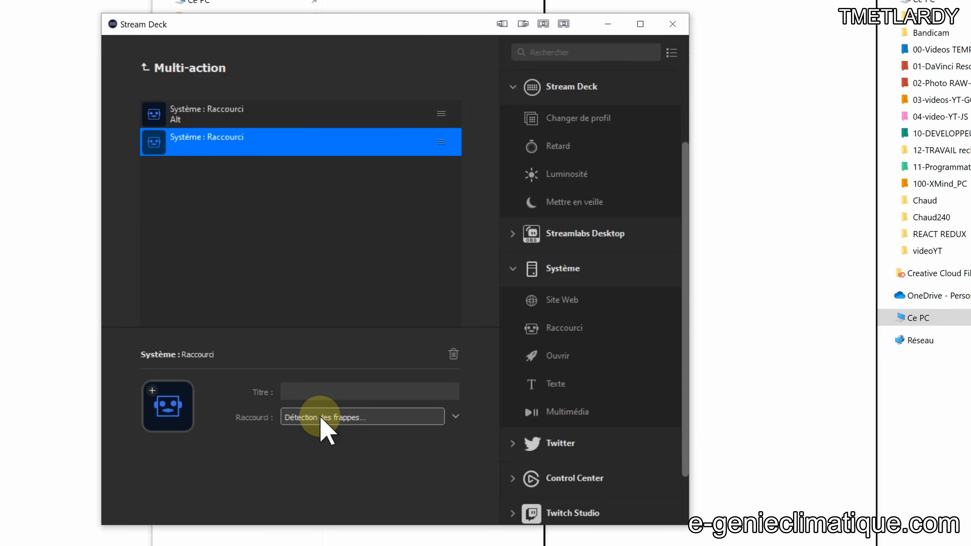
pyautogui.press('KP_3')
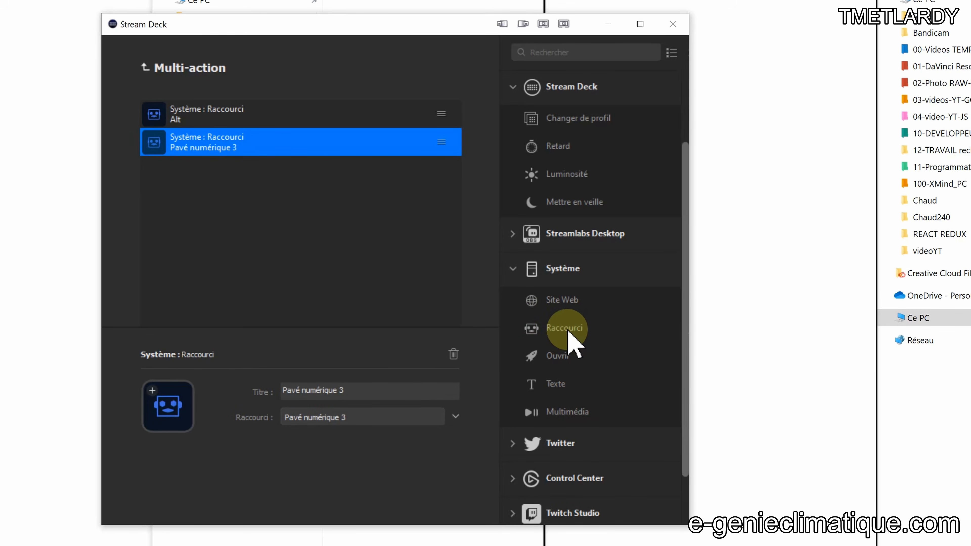
# Step: Add a third Raccourci action assigned to Retour, and go back from the Multi-action to the Windows folder's keys
pyautogui.moveTo(566, 331); pyautogui.dragTo(222, 232)
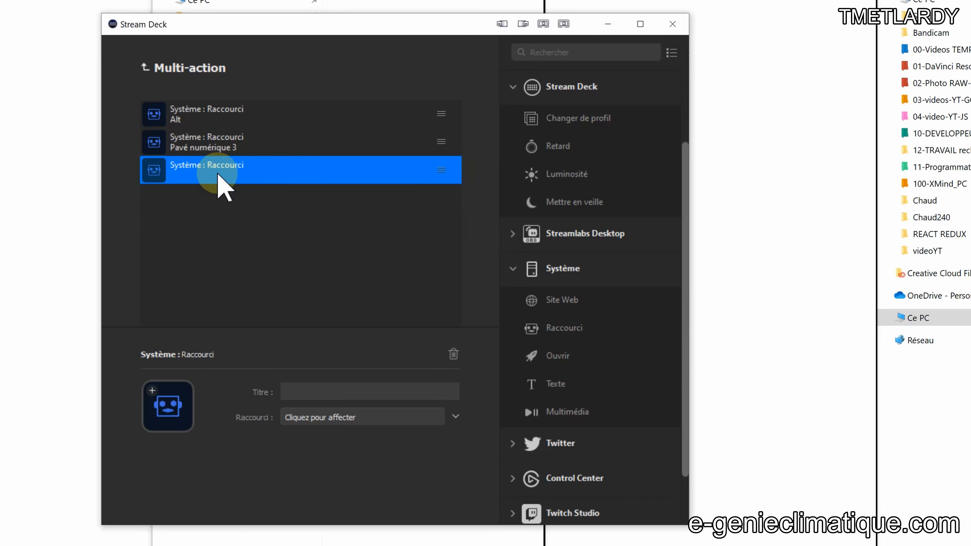
pyautogui.click(341, 418)
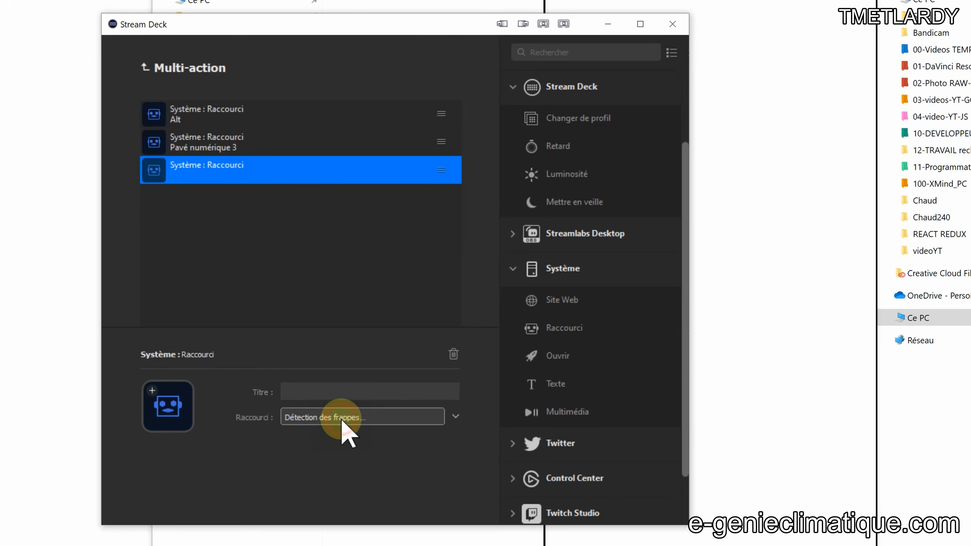
pyautogui.press('Return')
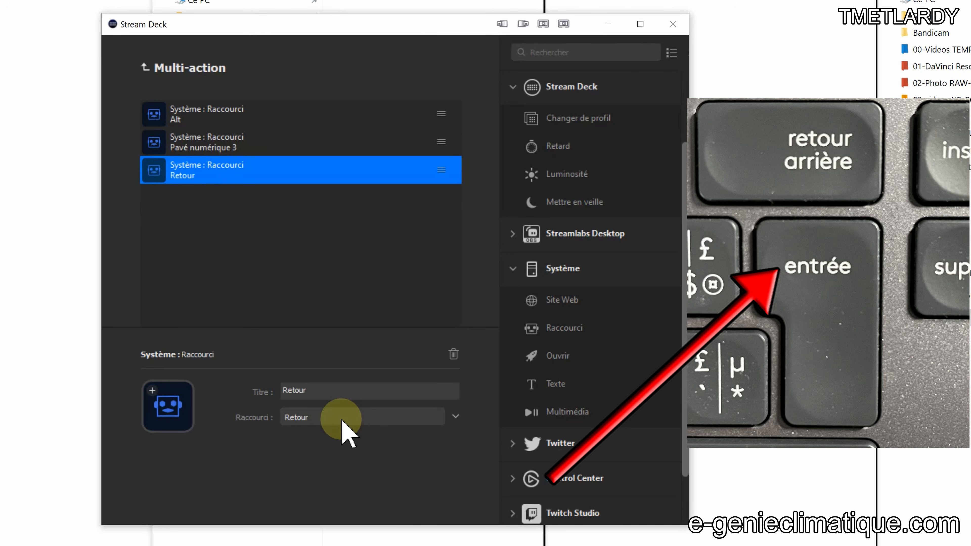
pyautogui.click(304, 241)
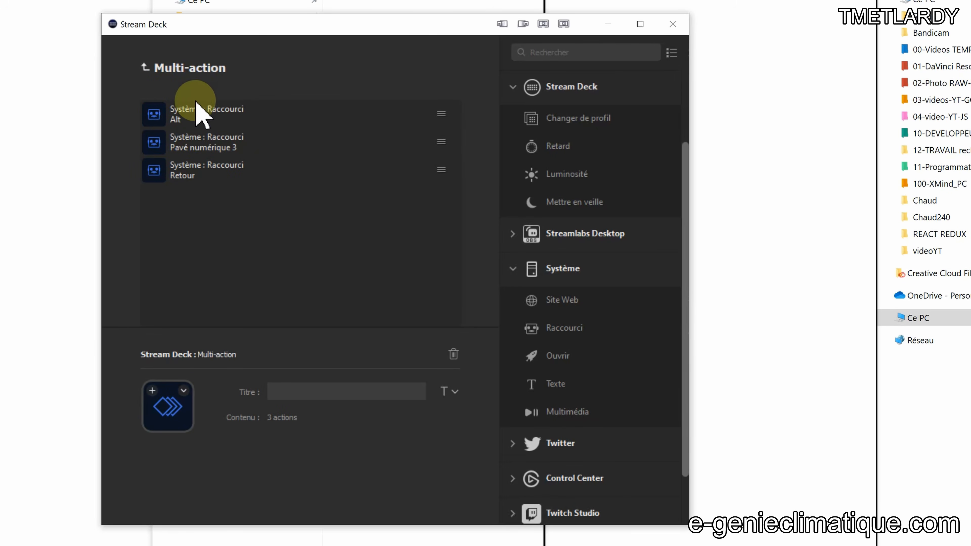
pyautogui.click(145, 67)
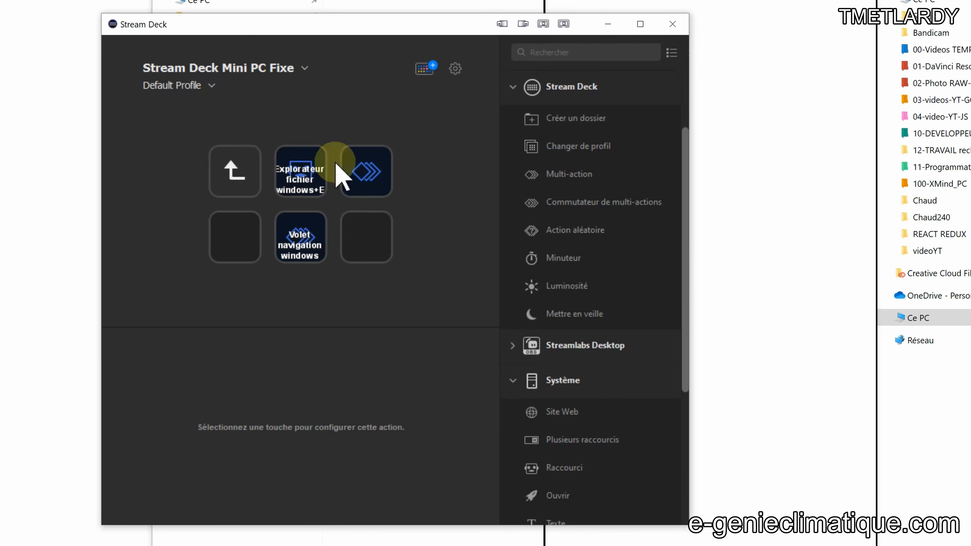
# Step: Title the new Multi-action key "VOLET NAVIGATION WINDOWD", with each word on its own line
pyautogui.click(371, 172)
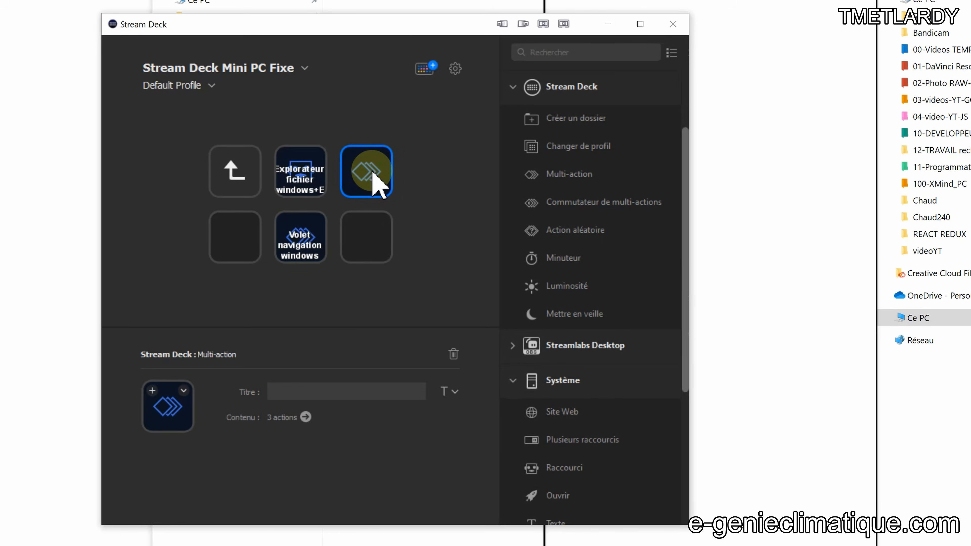
pyautogui.click(299, 393)
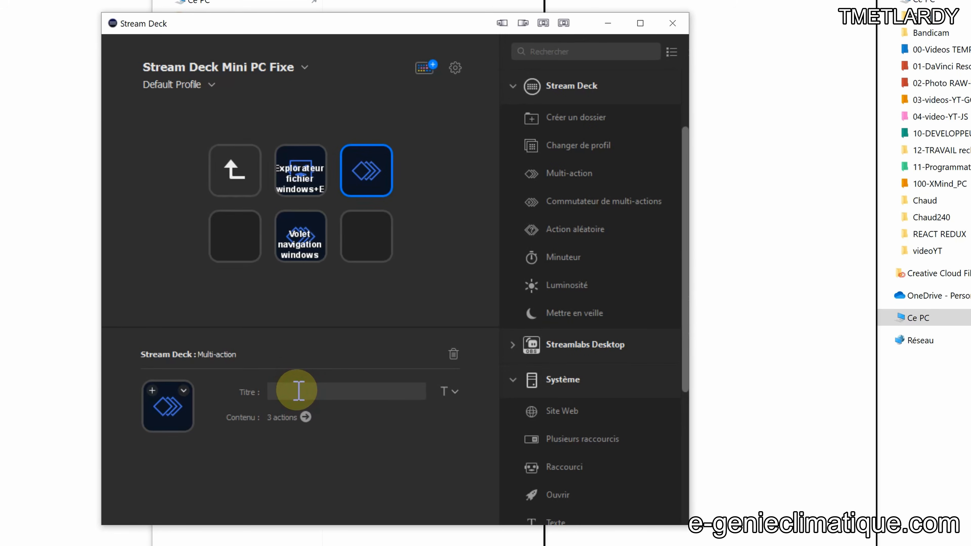
pyautogui.write('VOLET')
pyautogui.press('Return')
pyautogui.write('NAVIGATION')
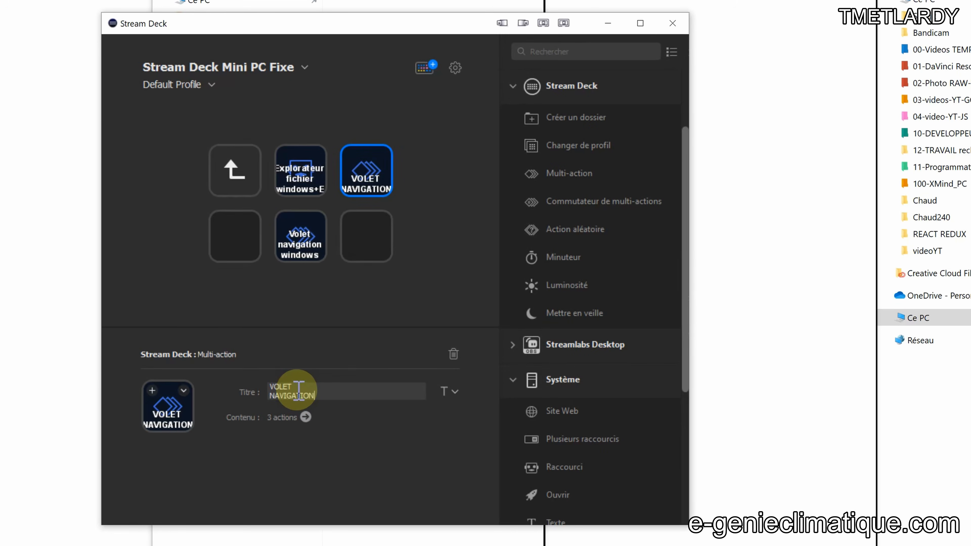
pyautogui.press('Return')
pyautogui.write('WINDOWD')
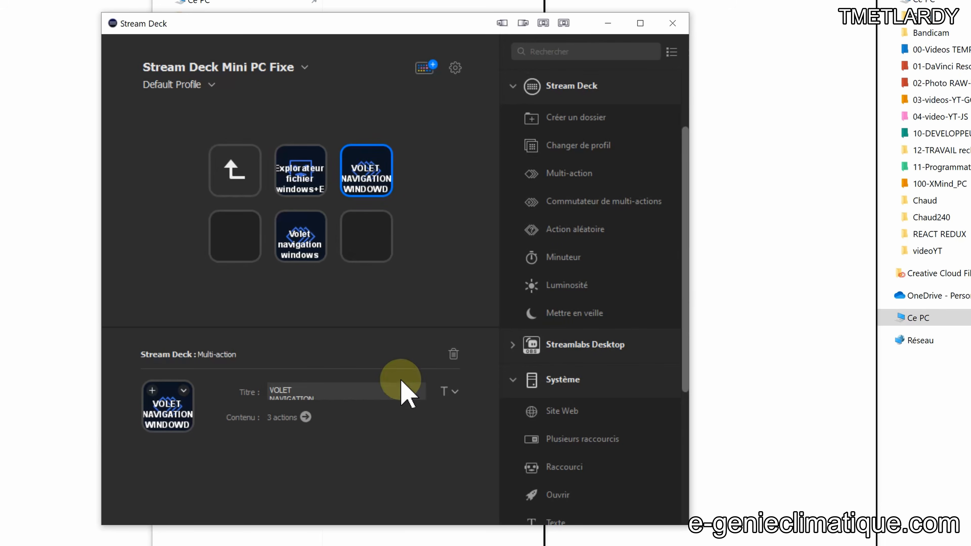
# Step: Set the new key's title font size to 8 pt and align the title vertically to the middle
pyautogui.click(452, 394)
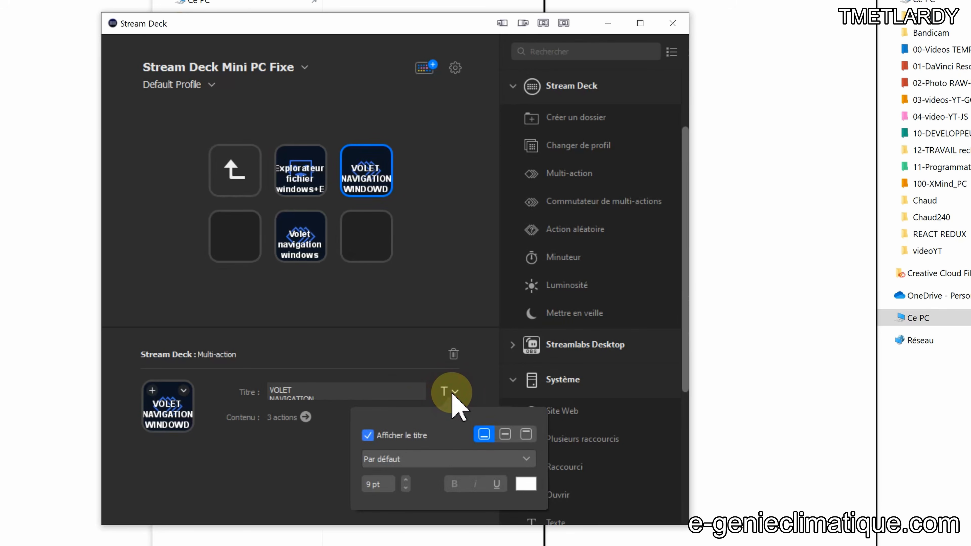
pyautogui.click(405, 487)
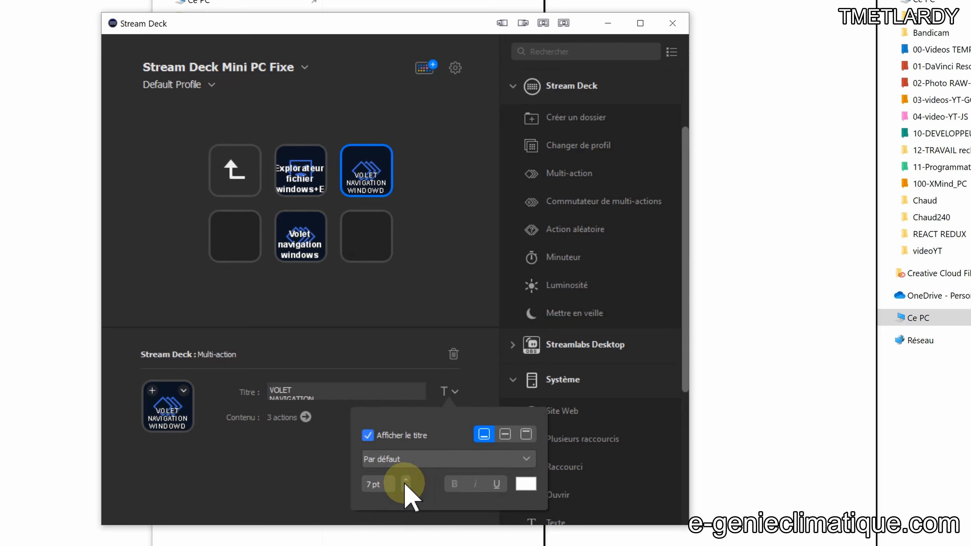
pyautogui.click(416, 145)
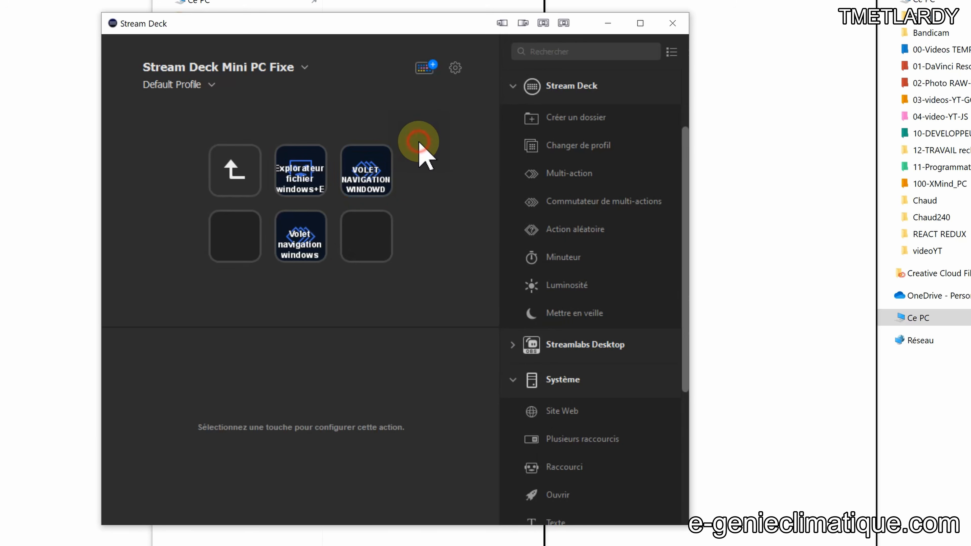
pyautogui.click(398, 187)
pyautogui.click(457, 390)
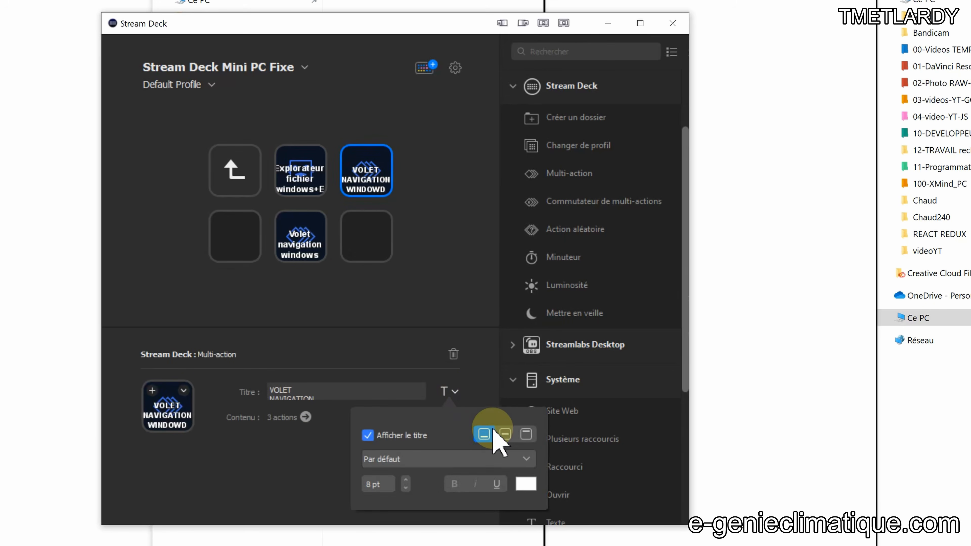
pyautogui.click(492, 434)
pyautogui.click(462, 203)
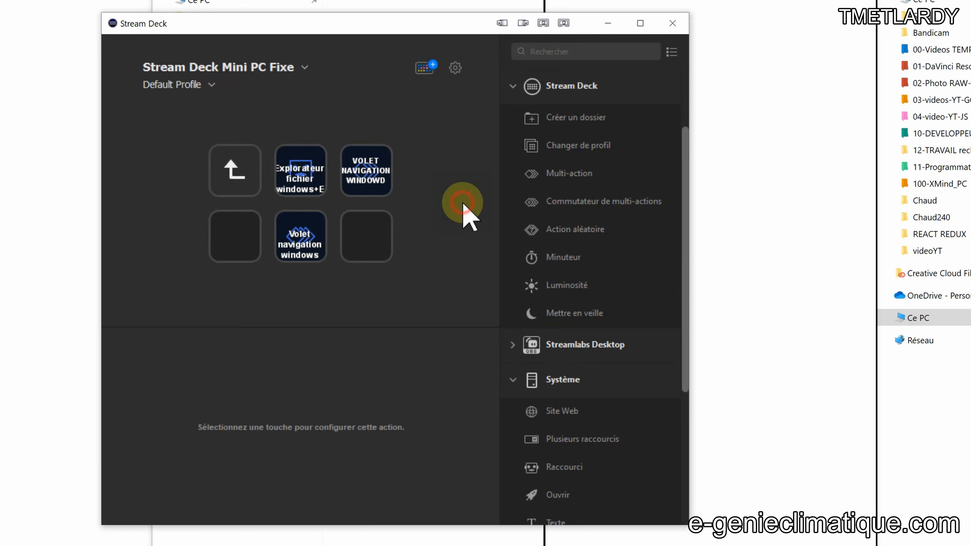
# Step: Open the VOLET NAVIGATION WINDOWD Multi-action to review its action sequence, and return to the Windows folder's keys
pyautogui.click(364, 172)
pyautogui.click(363, 174)
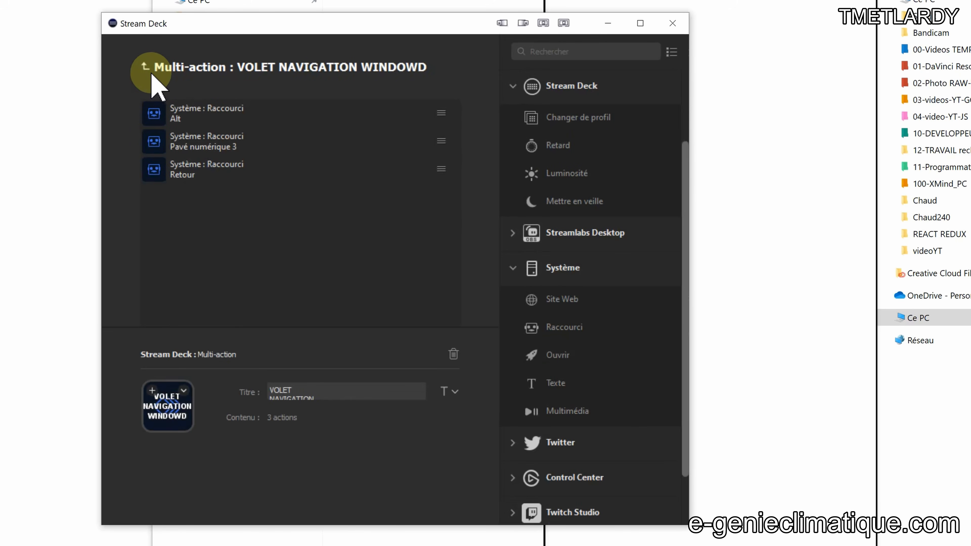
pyautogui.click(151, 68)
pyautogui.doubleClick(368, 177)
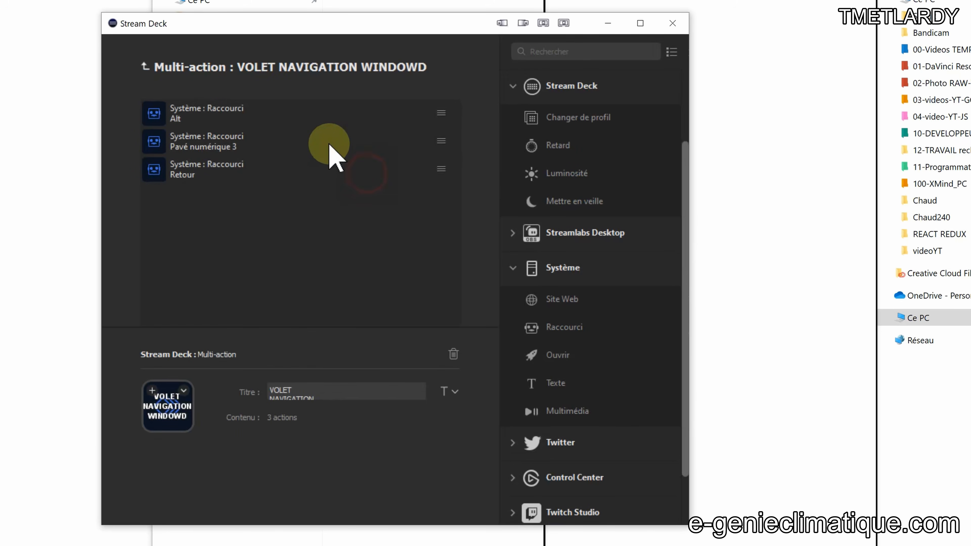
pyautogui.click(147, 69)
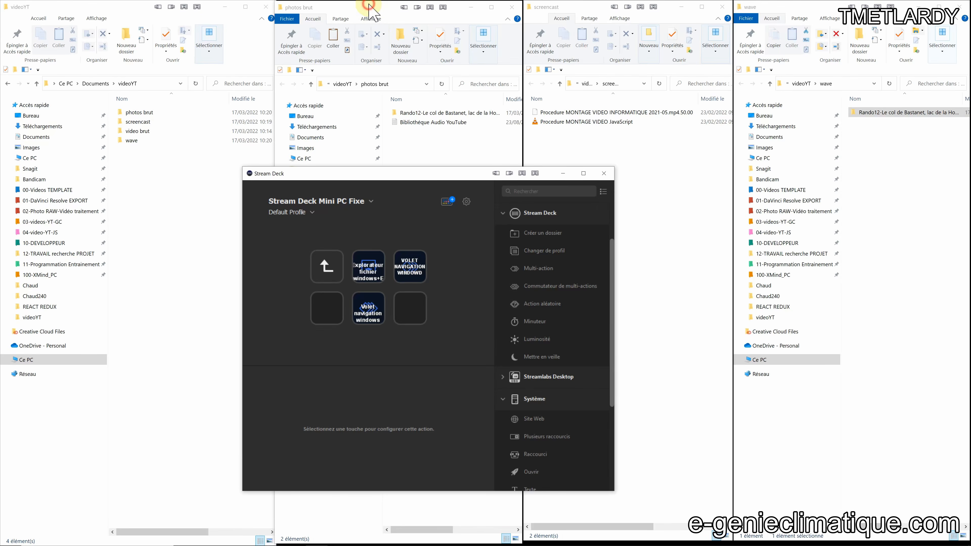
# Step: Test the toggle in the photos brut File Explorer window by hiding its navigation pane and showing it again
pyautogui.click(369, 7)
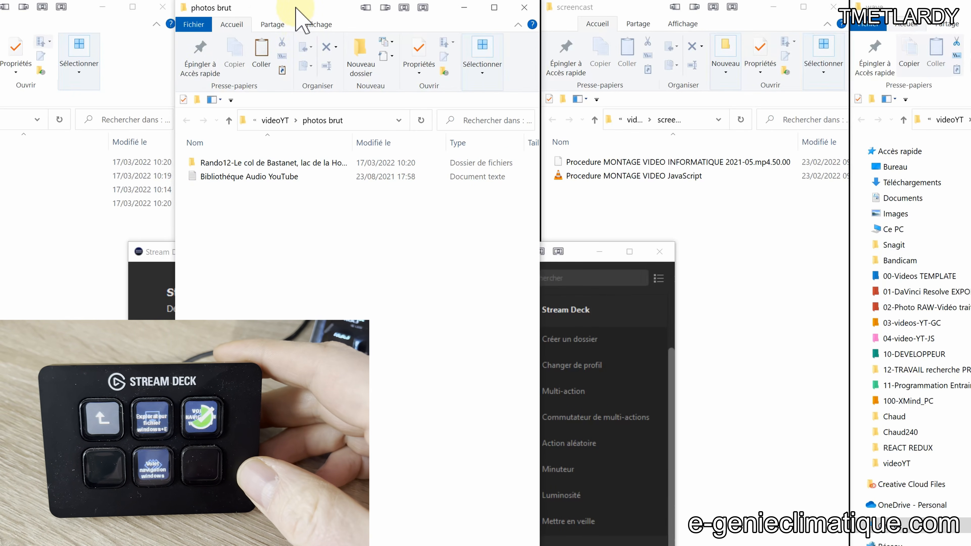
pyautogui.hotkey('alt', 'v')
pyautogui.press('n')
pyautogui.press('Return')
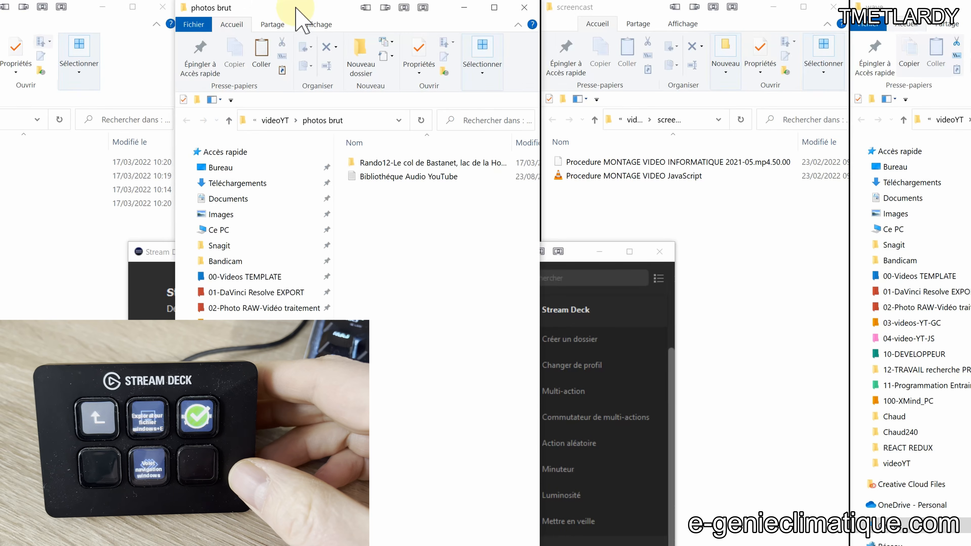
pyautogui.press('super+Left')
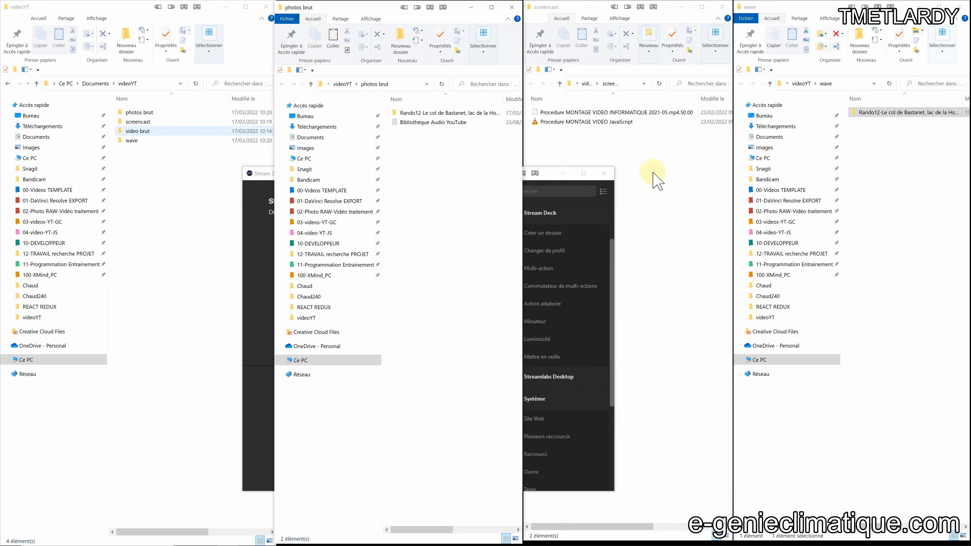
# Step: Hide the navigation pane in the photos brut window and show it in the screencast window
pyautogui.click(333, 7)
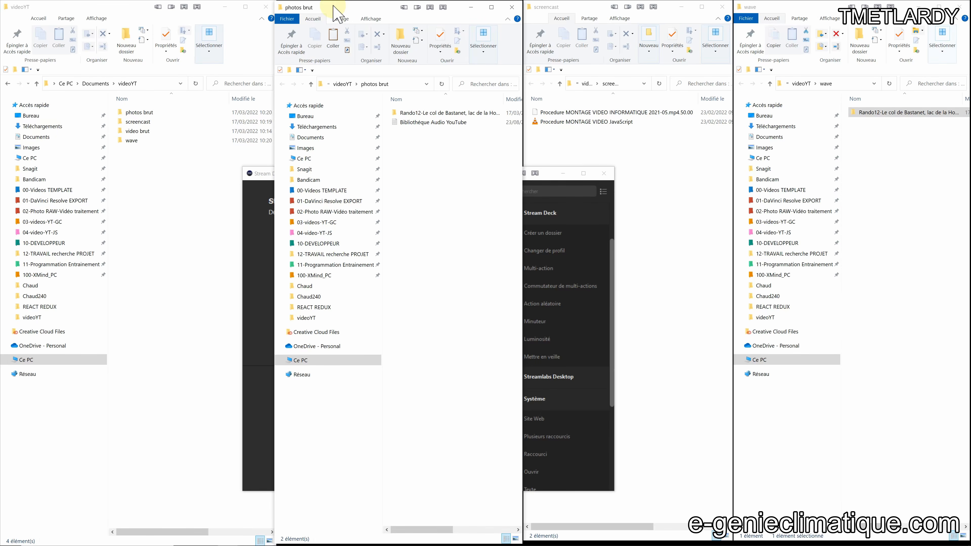
pyautogui.click(591, 7)
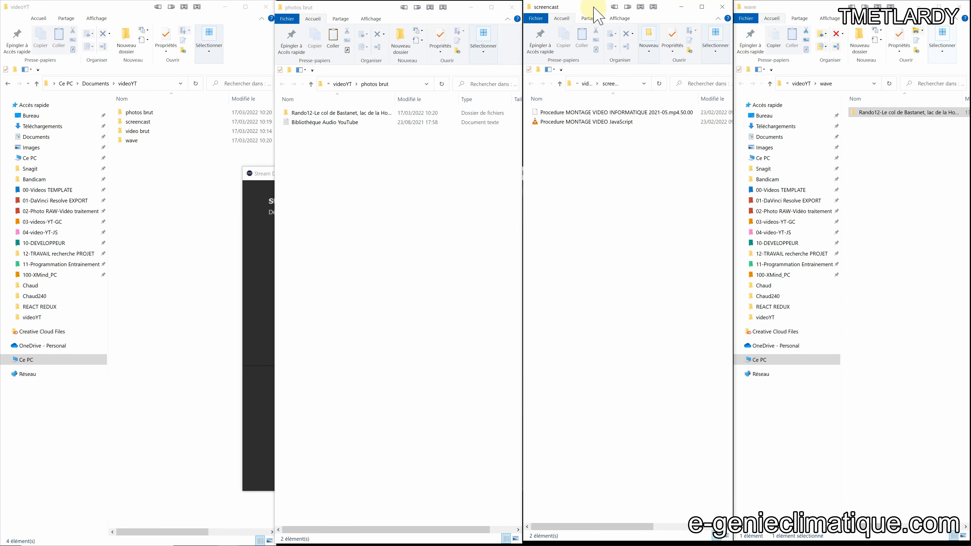
pyautogui.hotkey('alt', 'v')
pyautogui.press('n')
pyautogui.press('n')
# Step: Hide the navigation pane in the wave window and in the screencast window
pyautogui.click(794, 8)
pyautogui.hotkey('alt', 'v')
pyautogui.press('n')
pyautogui.press('n')
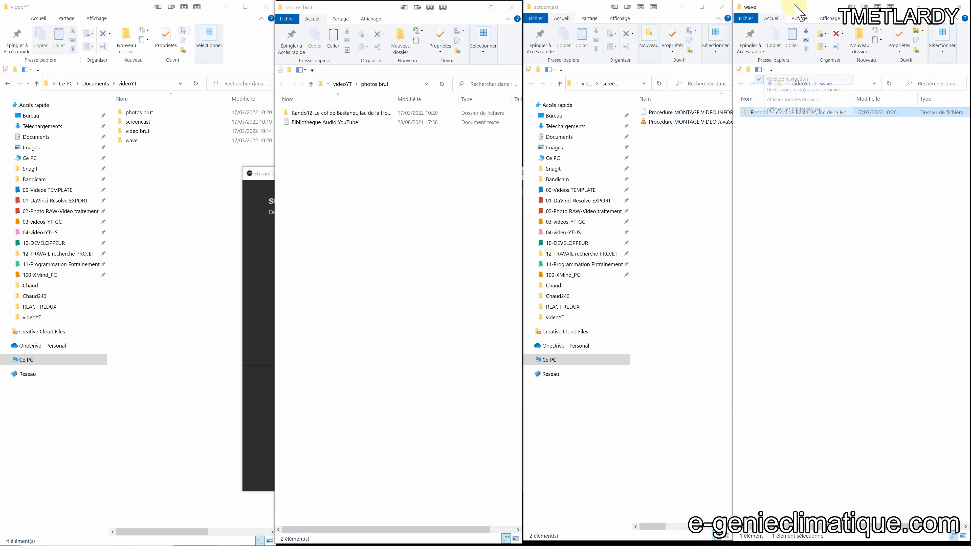
pyautogui.click(578, 8)
pyautogui.hotkey('alt', 'v')
pyautogui.press('n')
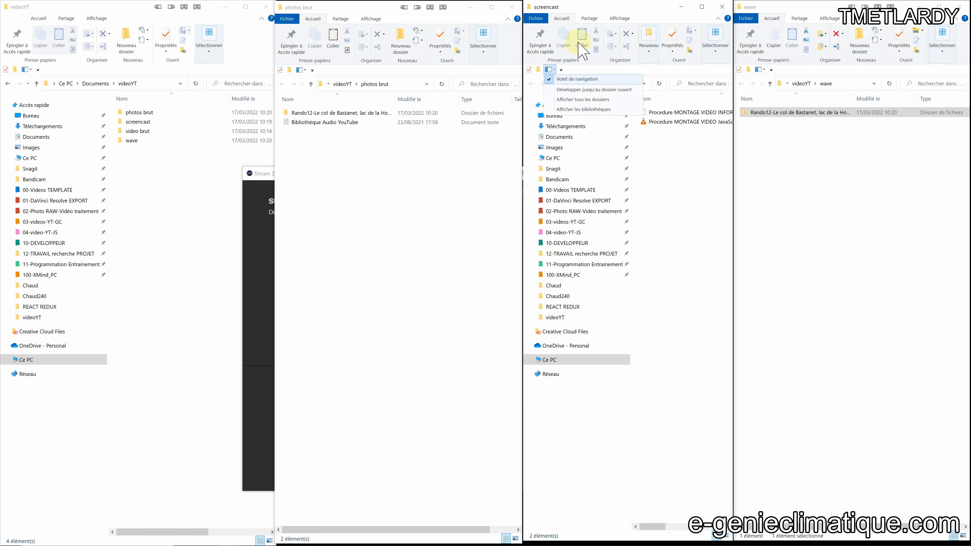
pyautogui.press('n')
# Step: Hide the navigation pane in the videoYT window and turn Volet de navigation back on there
pyautogui.click(96, 9)
pyautogui.hotkey('alt', 'v')
pyautogui.press('n')
pyautogui.press('n')
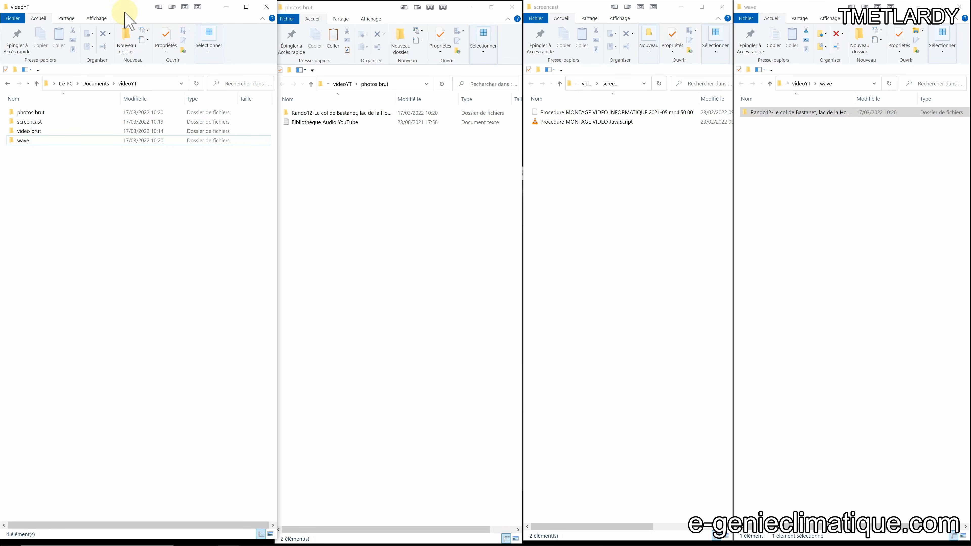
pyautogui.click(30, 69)
pyautogui.click(50, 80)
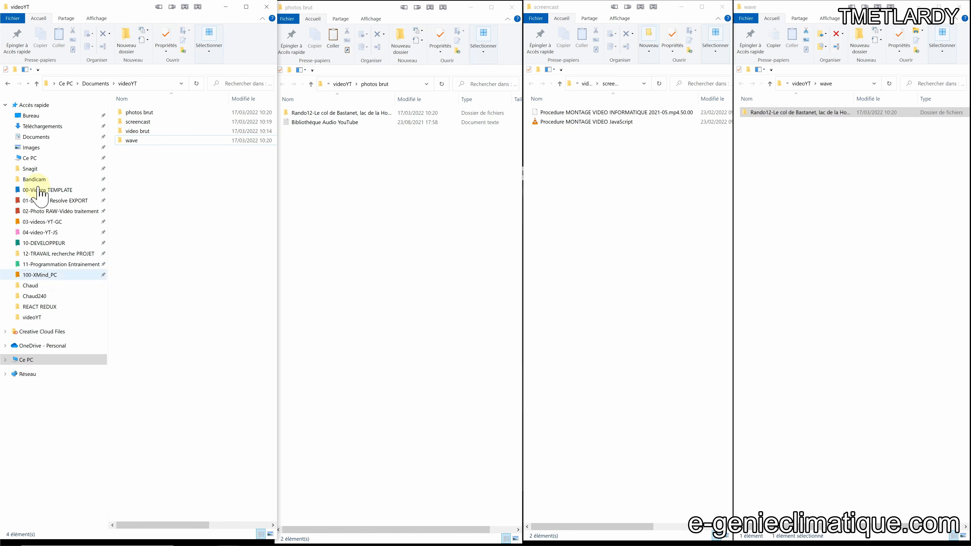